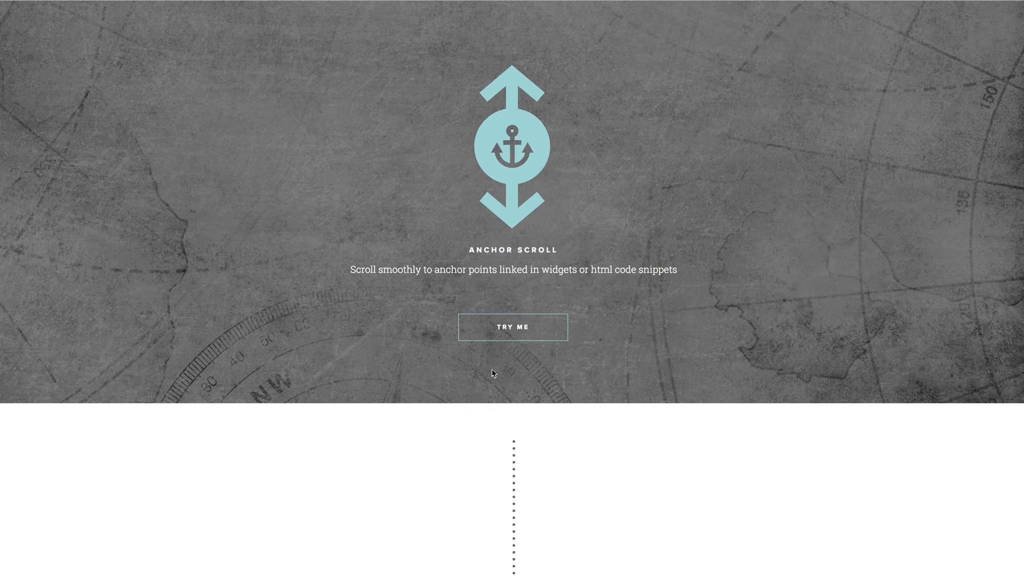
- Try the Anchor Scroll demo page by following its Try Me link down to the anchor and returning to the top
click(491, 331)
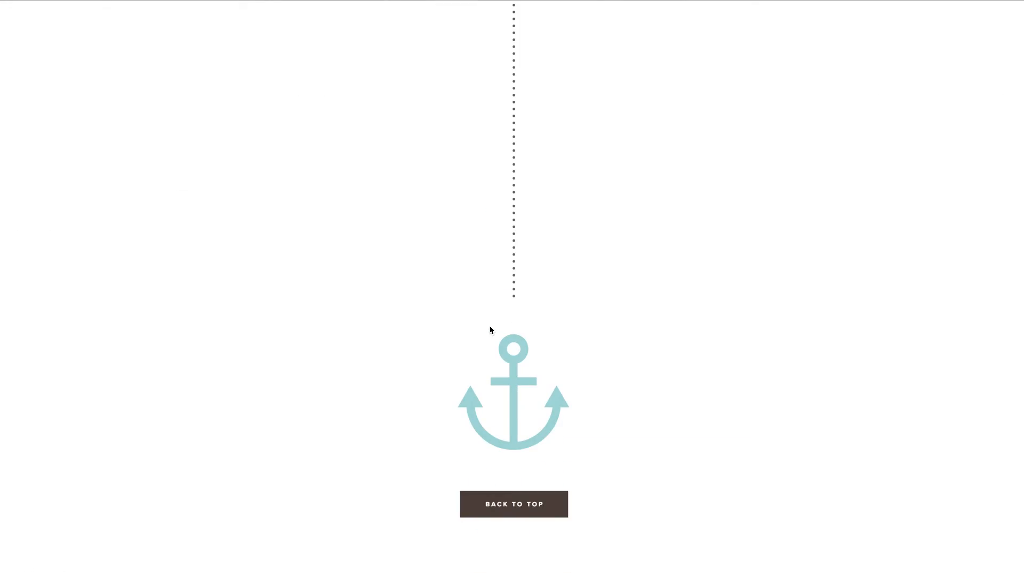
click(479, 511)
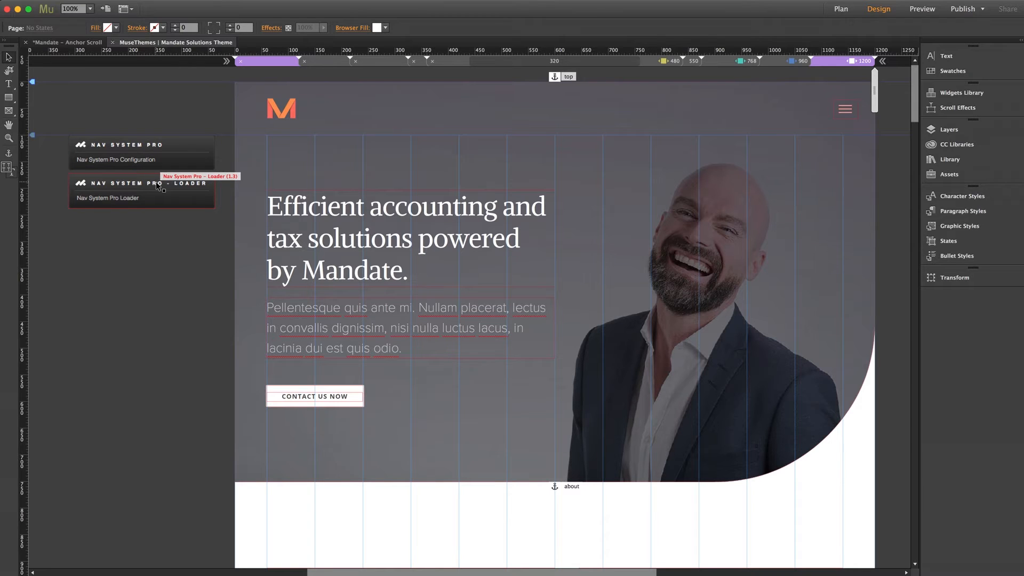
- Inspect Menu Item 1's link URL in the Nav System Pro – Loader options and the matching about anchor on the page
click(841, 111)
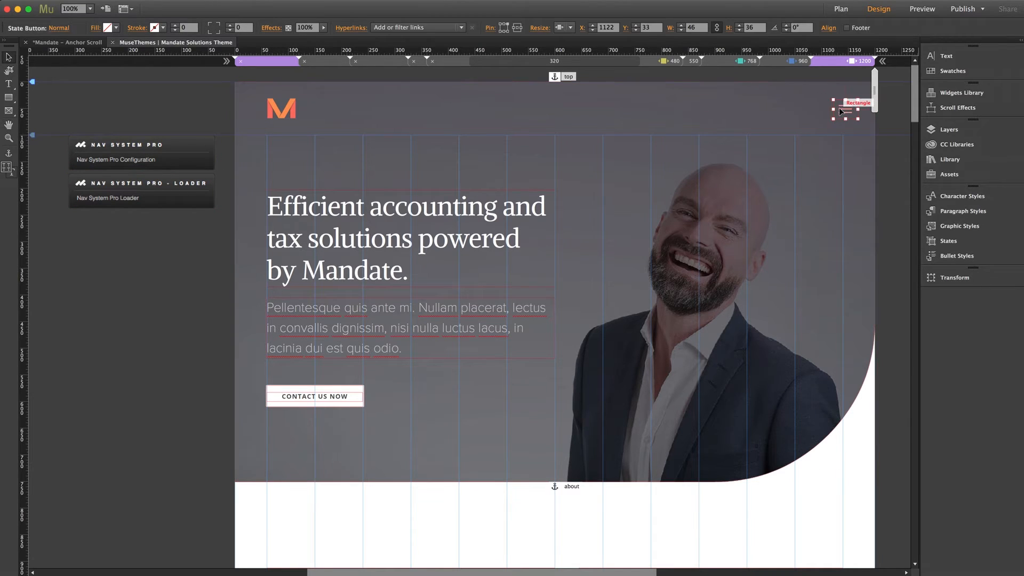
click(166, 249)
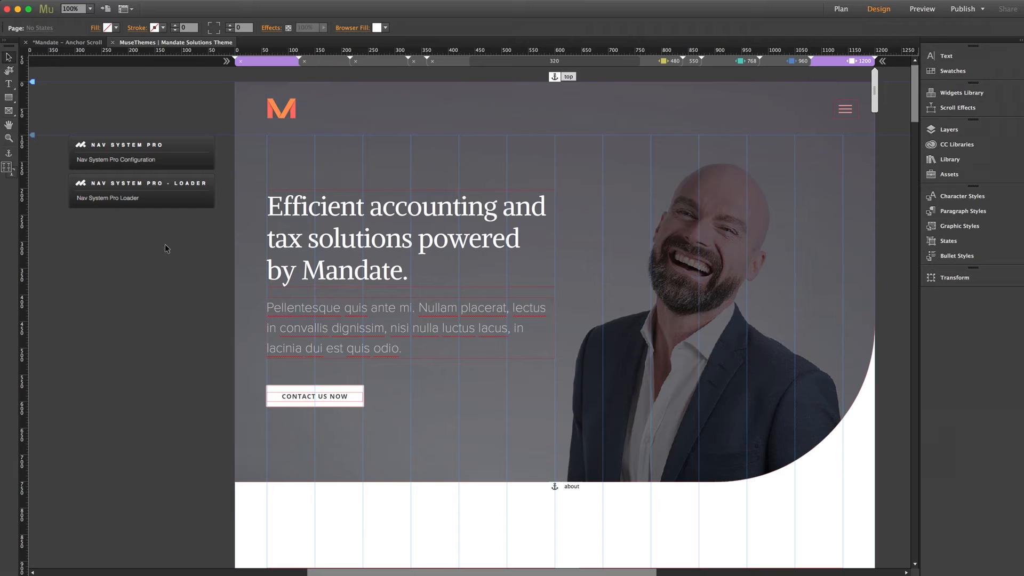
click(166, 191)
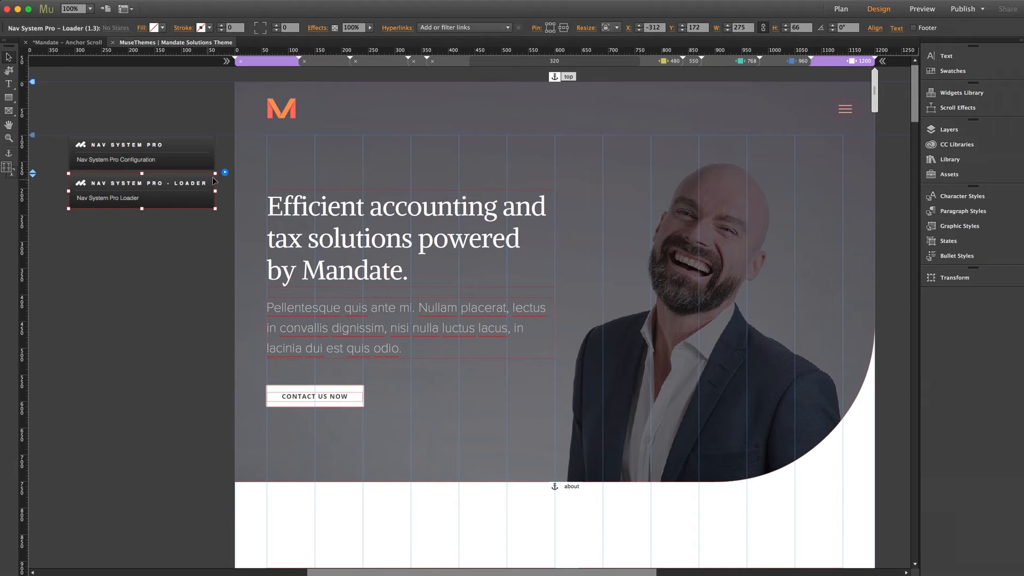
click(224, 174)
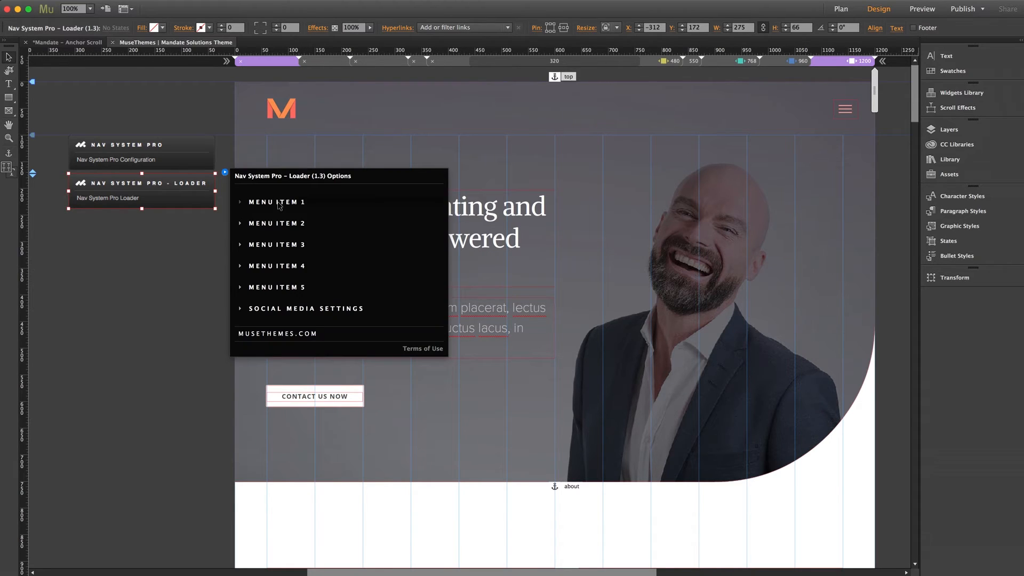
click(278, 203)
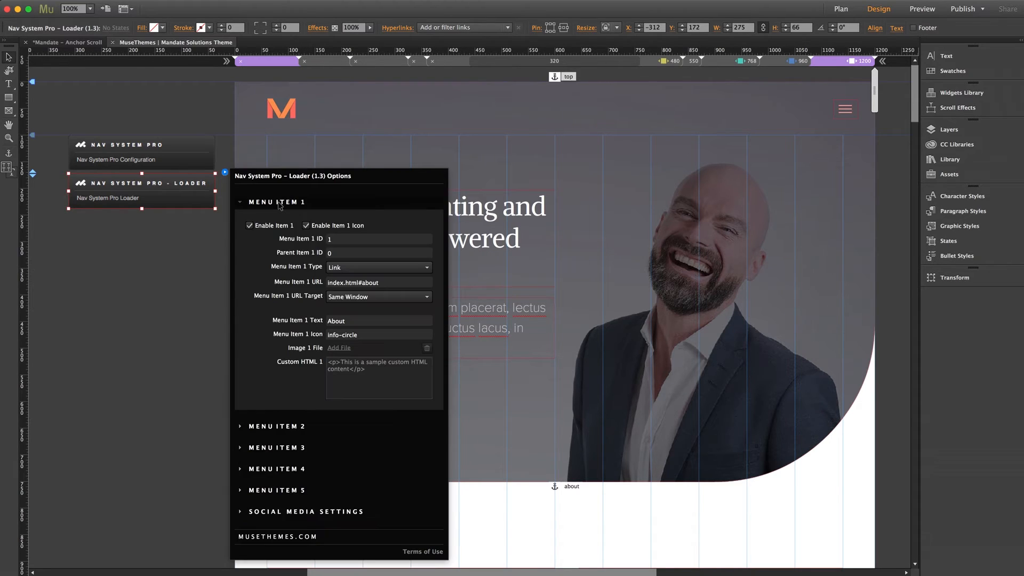
click(386, 283)
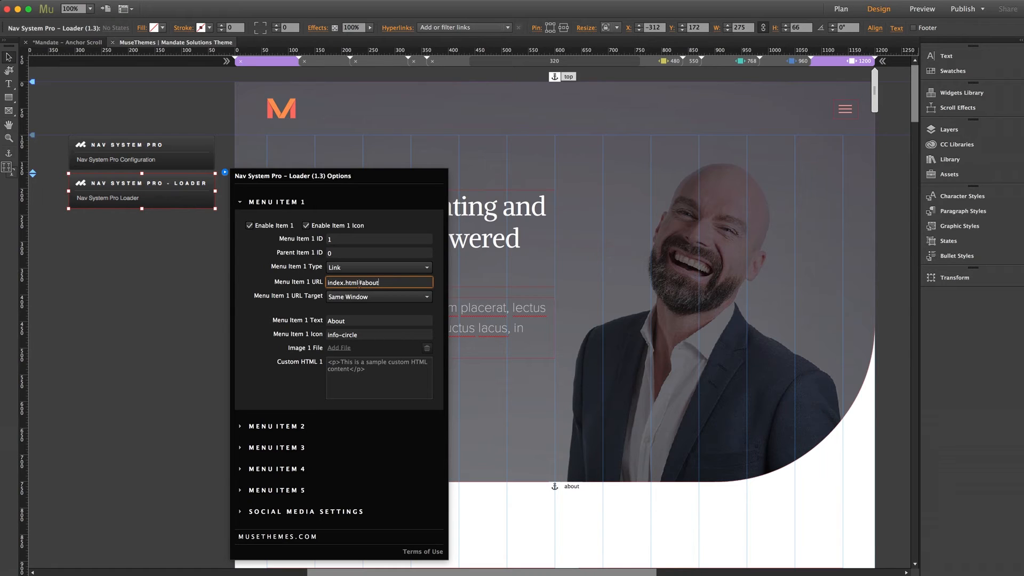
click(534, 503)
click(555, 486)
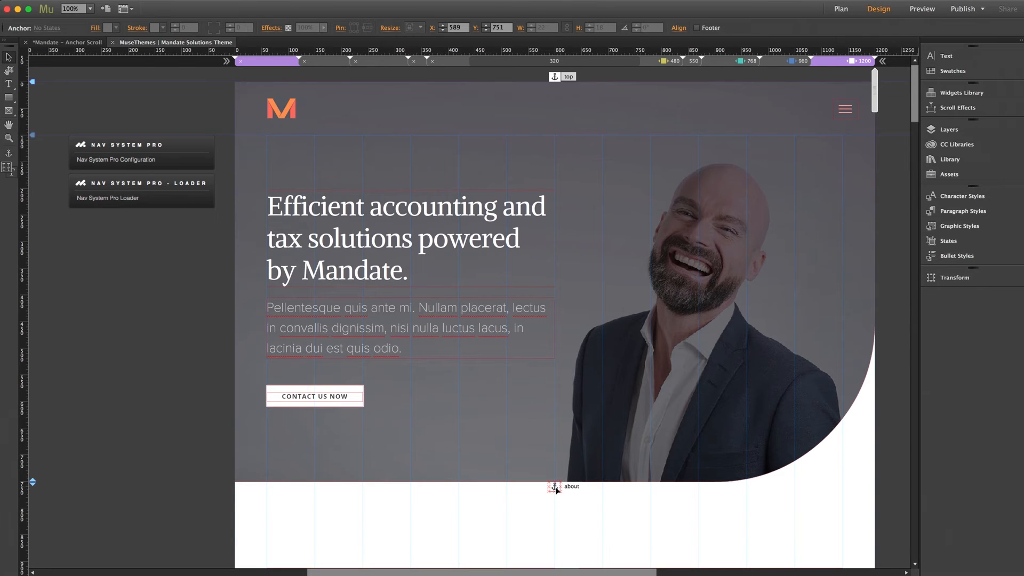
click(160, 352)
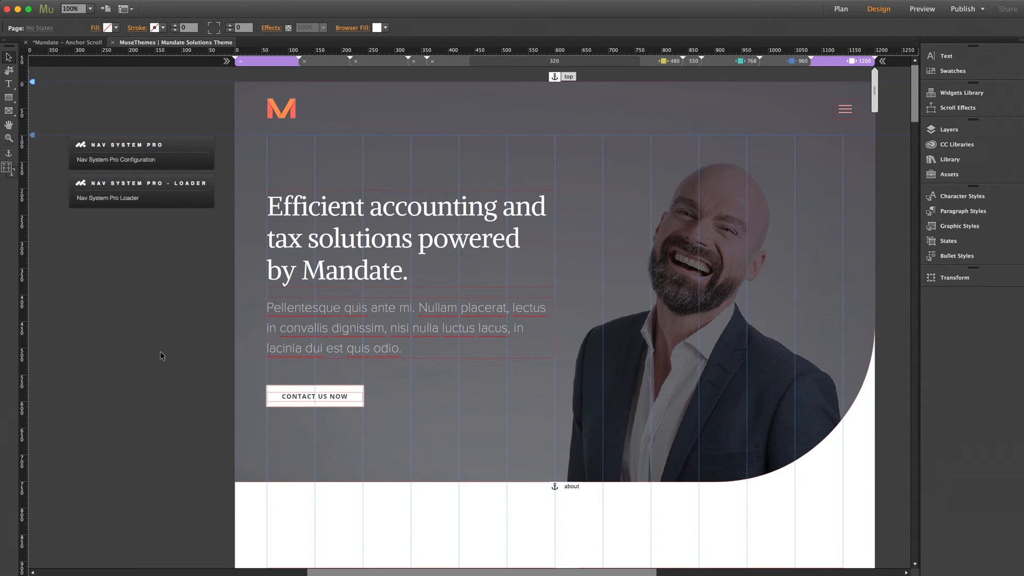
- Preview the Mandate page in the browser and follow the About link in its navigation menu
key(super+alt+e)
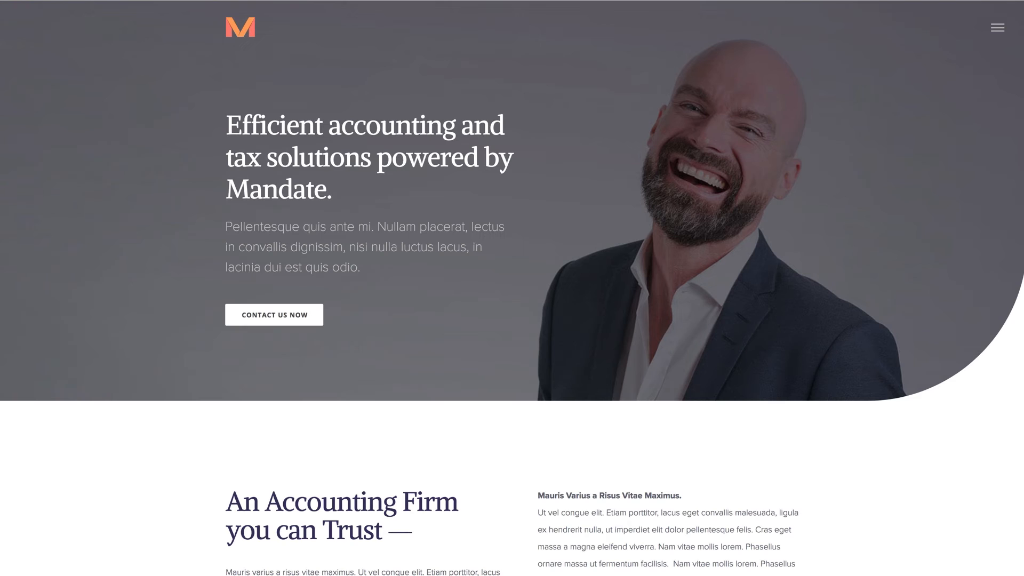
click(996, 31)
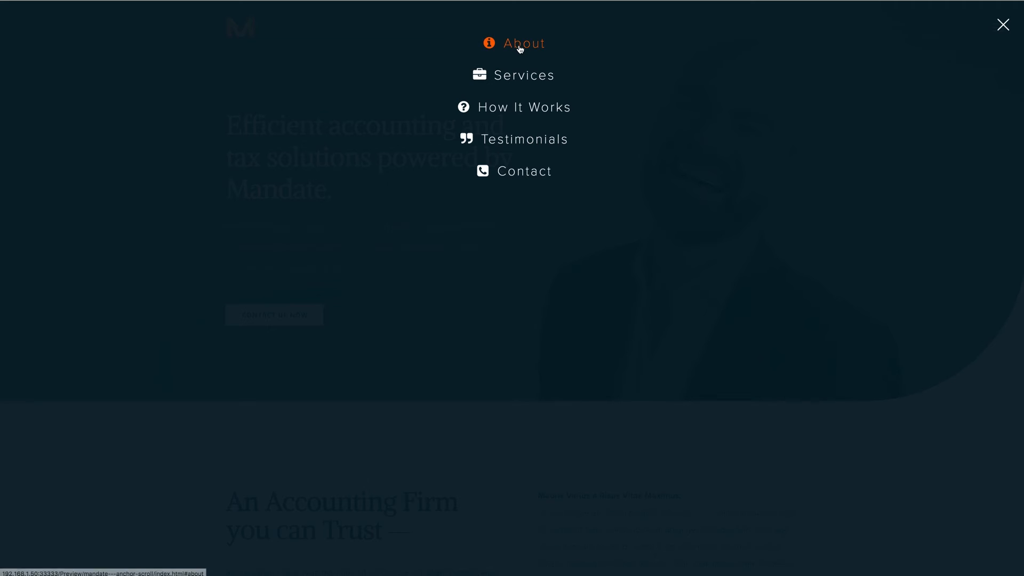
click(521, 49)
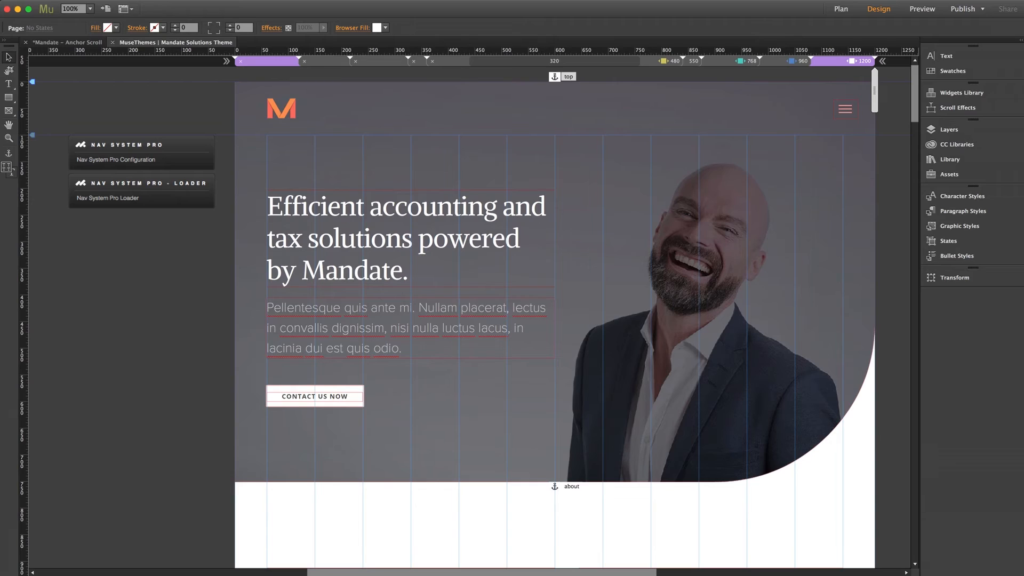
- Add the Anchor Scroll widget from the Library beside the page, aligned beneath Nav System Pro – Loader at X -312, Y 261
click(963, 161)
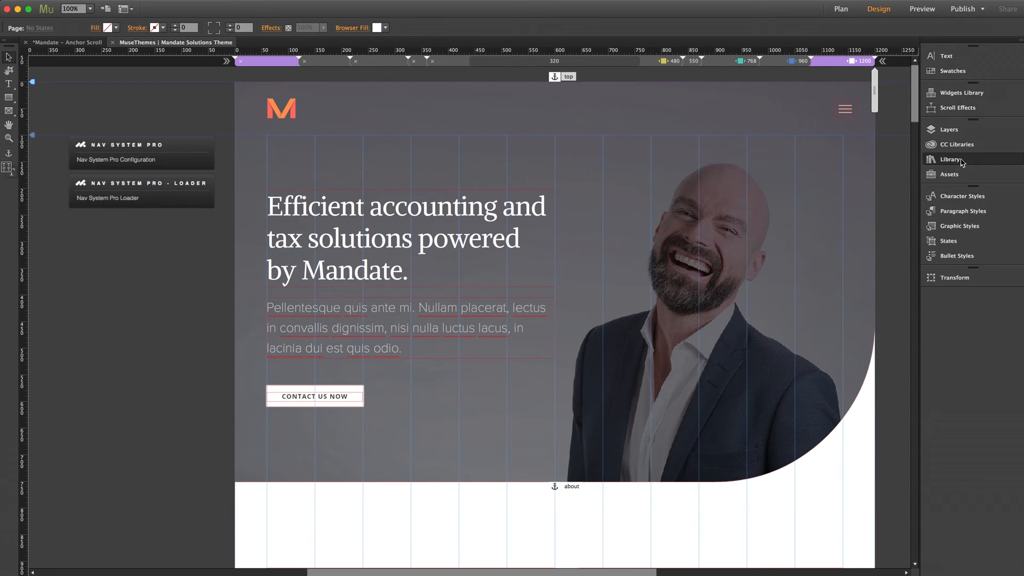
click(813, 223)
drag(813, 225, 81, 231)
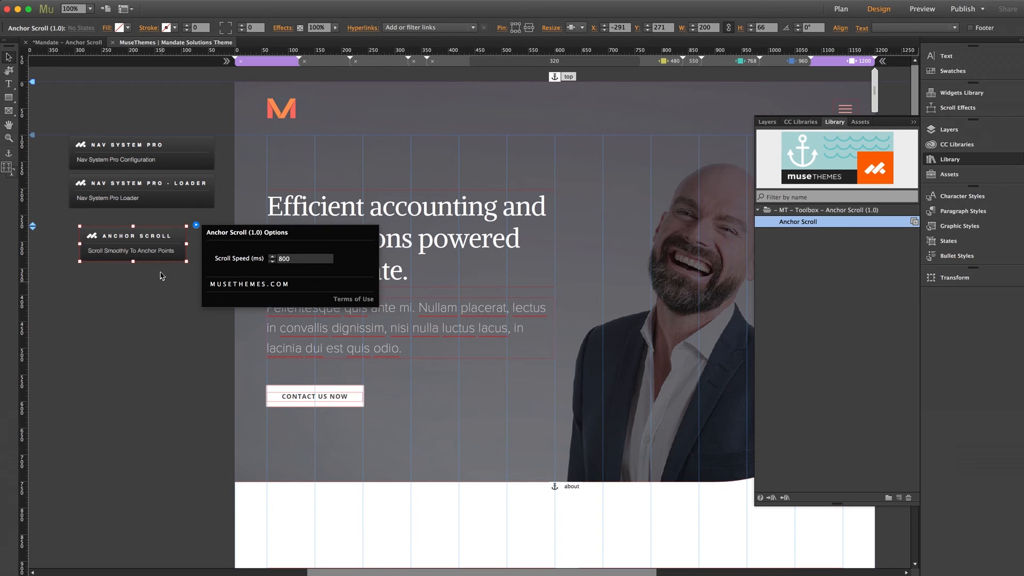
drag(149, 247, 138, 241)
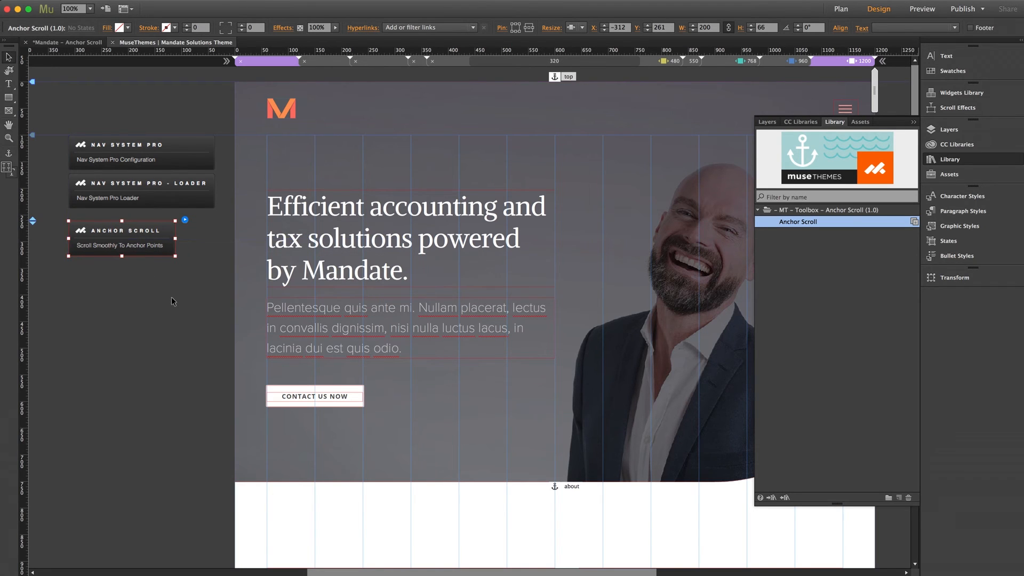
click(172, 299)
- Review the Scroll Speed setting in the Anchor Scroll widget's options
click(147, 233)
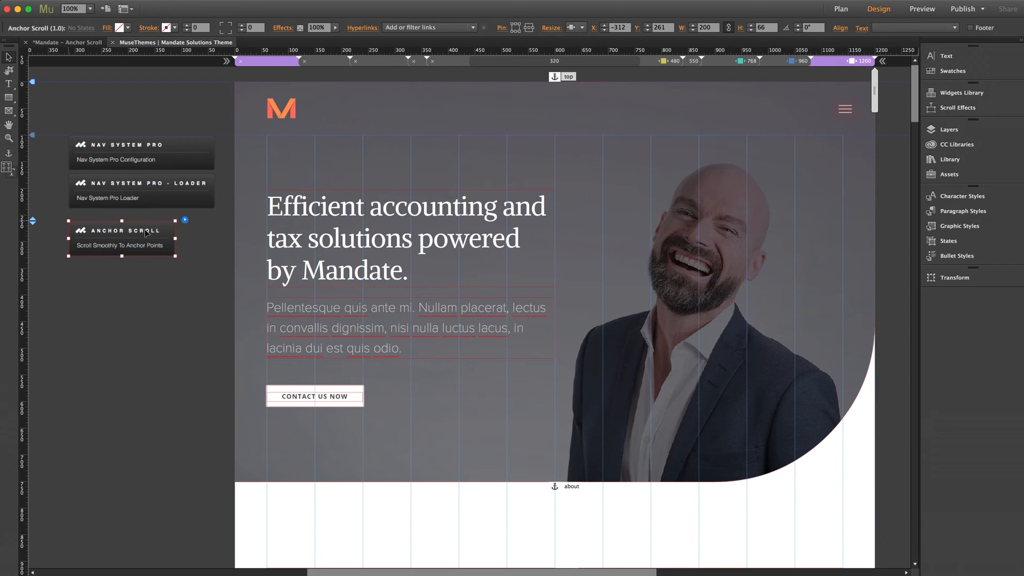
click(185, 220)
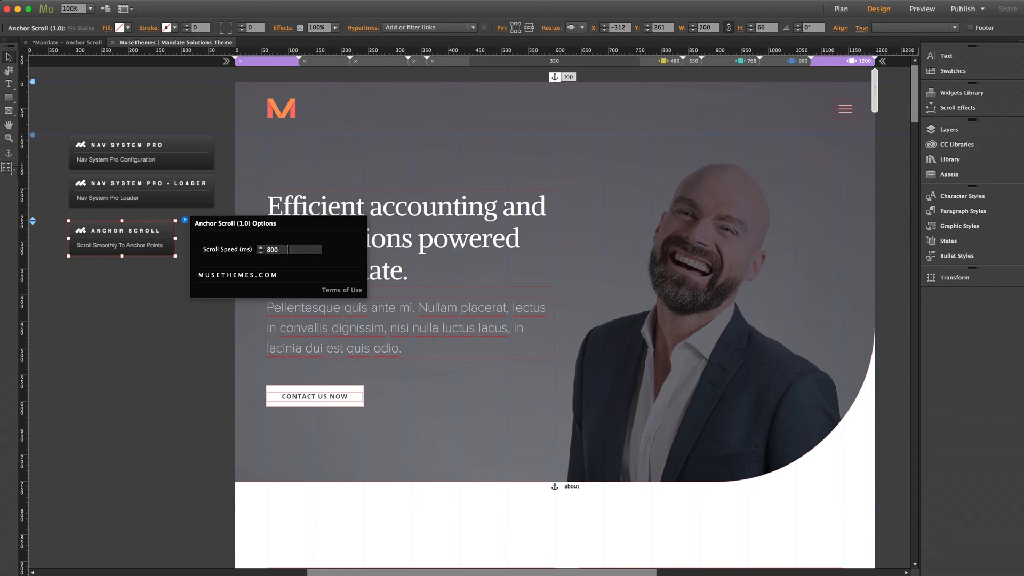
click(158, 295)
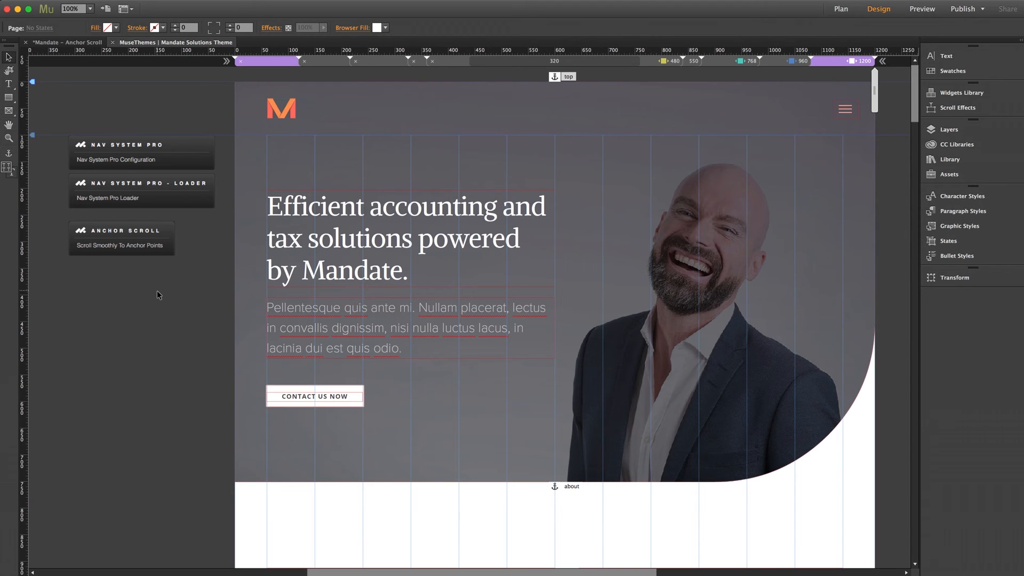
- Preview the page with the Anchor Scroll widget in place and test scrolling to the About section from the menu
key(super+shift+e)
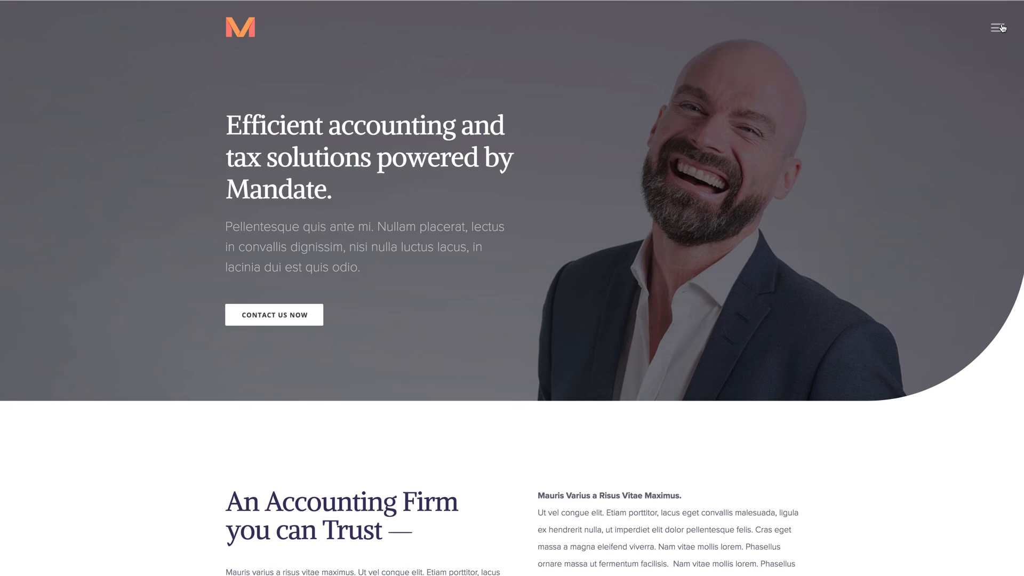
click(1003, 27)
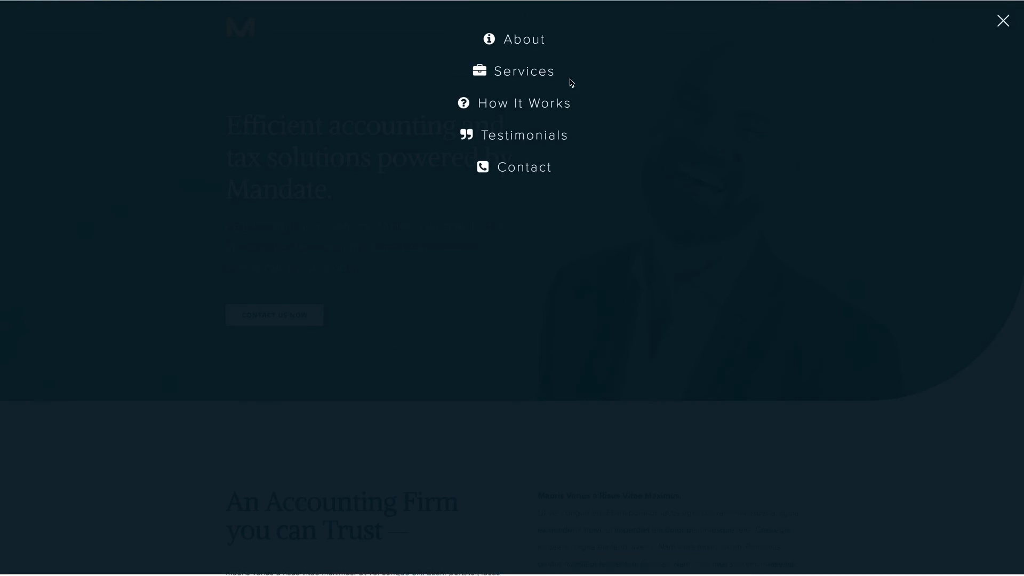
click(530, 48)
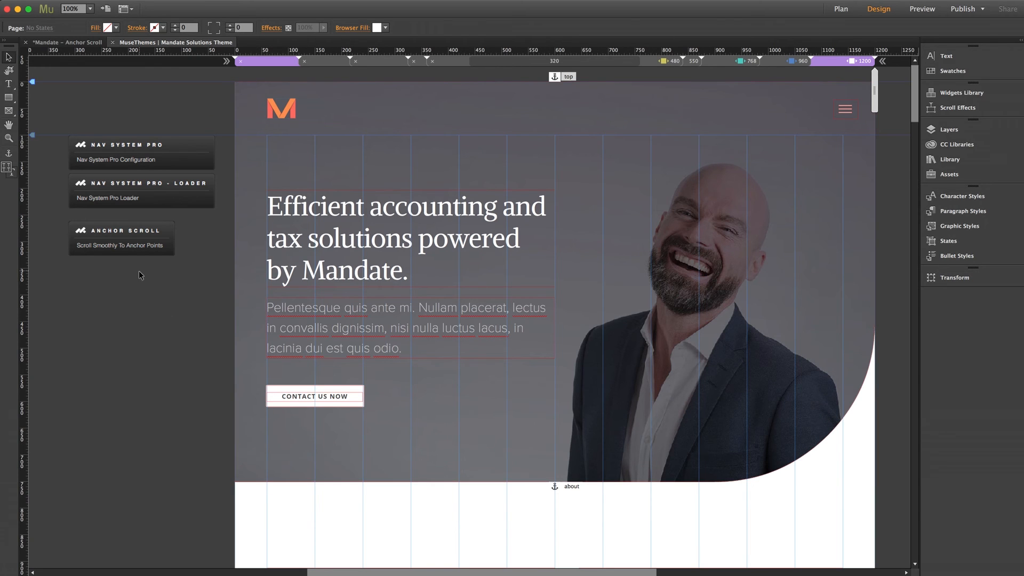
- Set the Anchor Scroll widget's scroll speed to 1600 ms
click(143, 231)
click(184, 219)
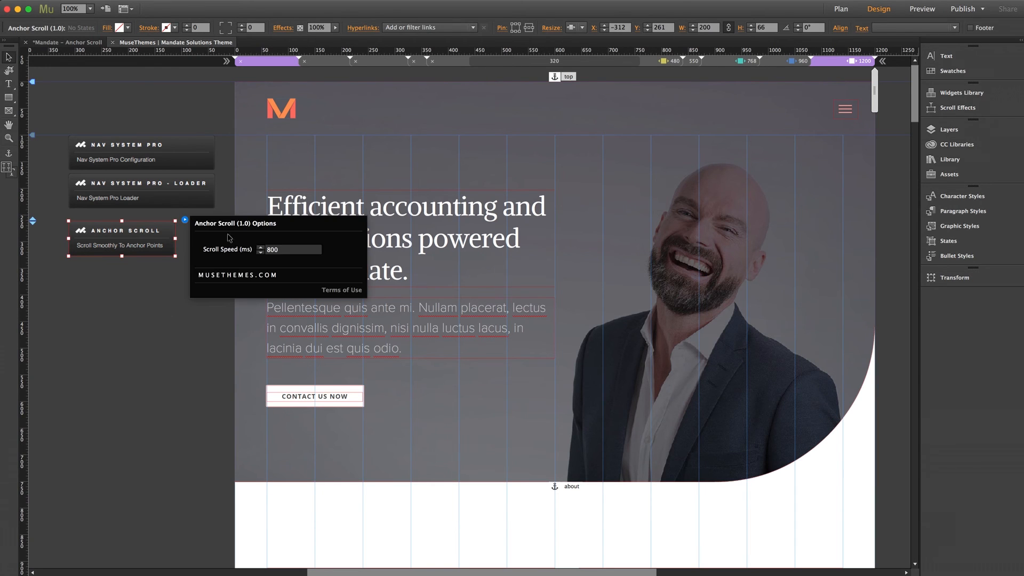
double_click(287, 249)
text(1600)
key(Return)
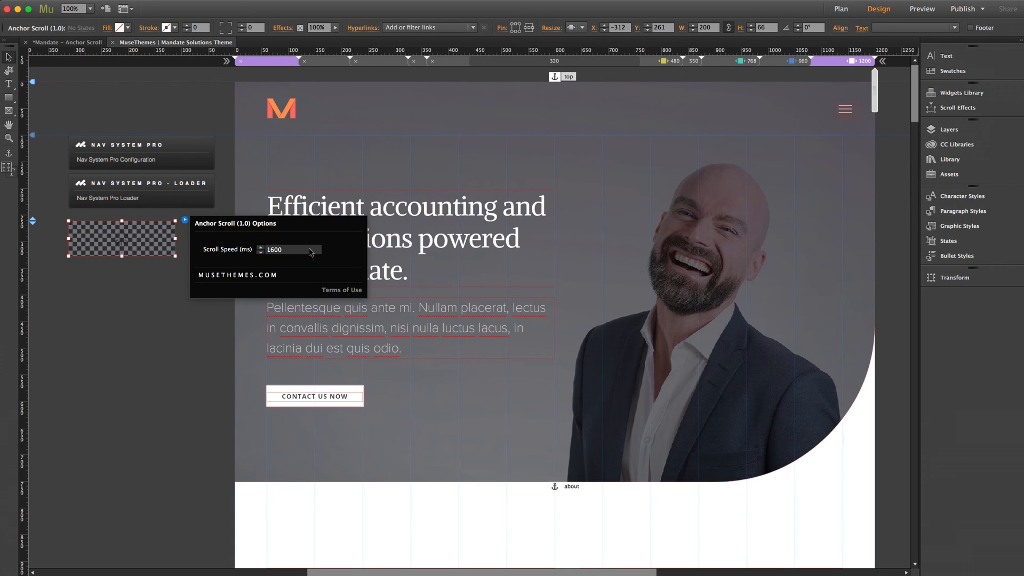
click(116, 318)
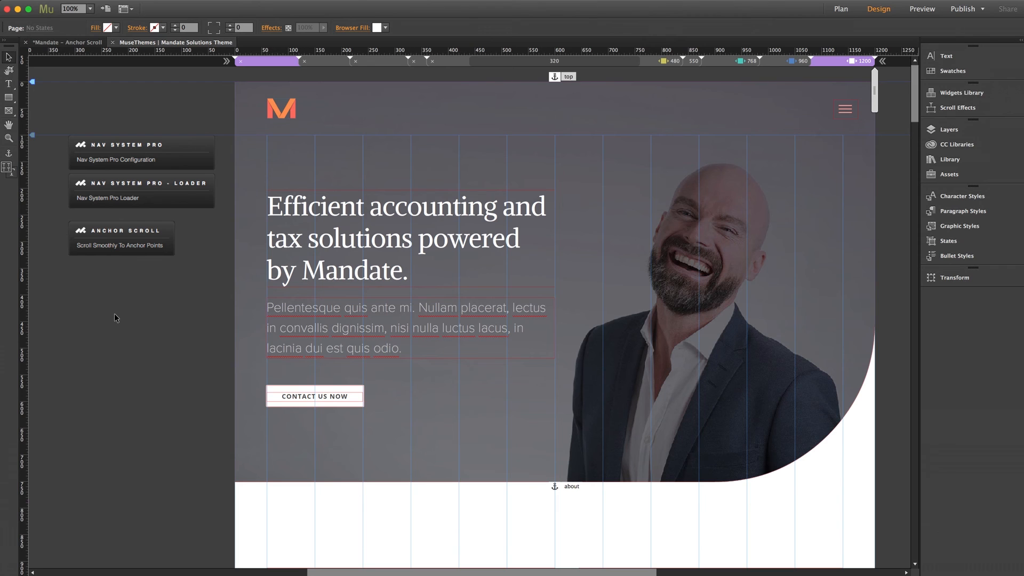
- Preview the page again and test the 1600 ms scroll speed with the menu's About link
key(super+shift+e)
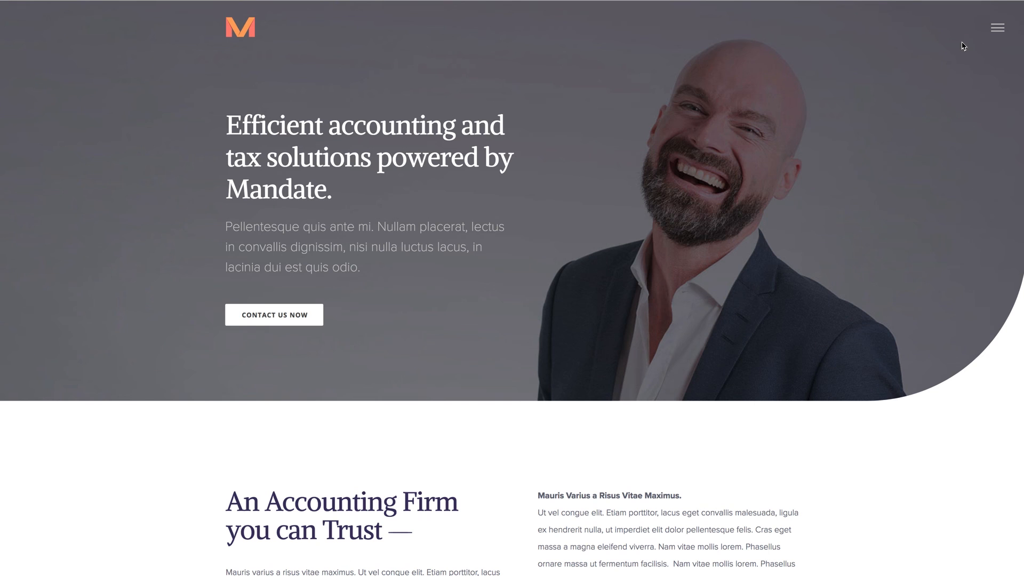
click(994, 29)
click(521, 43)
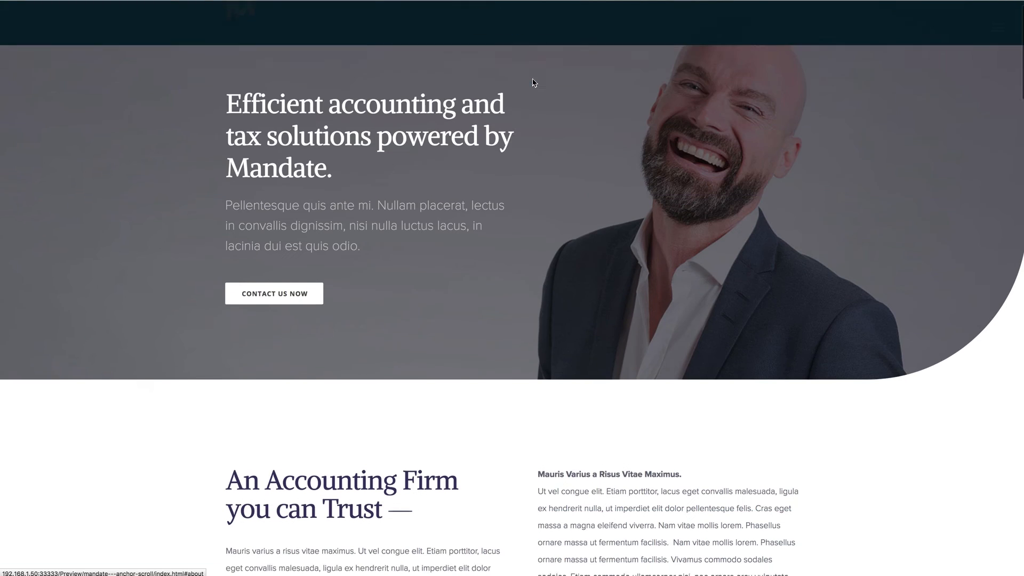